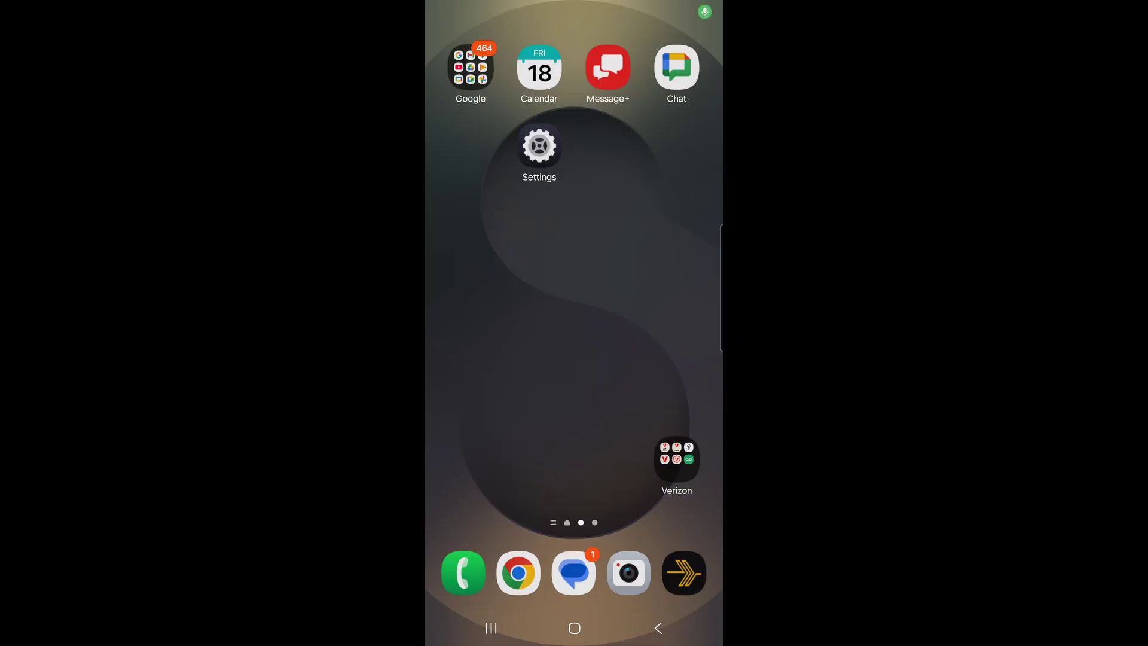
# Join the doorbell's ADC-VDB750 network from the Wi-Fi list in Settings > Connections
pyautogui.click(540, 148)
pyautogui.click(657, 628)
pyautogui.click(658, 628)
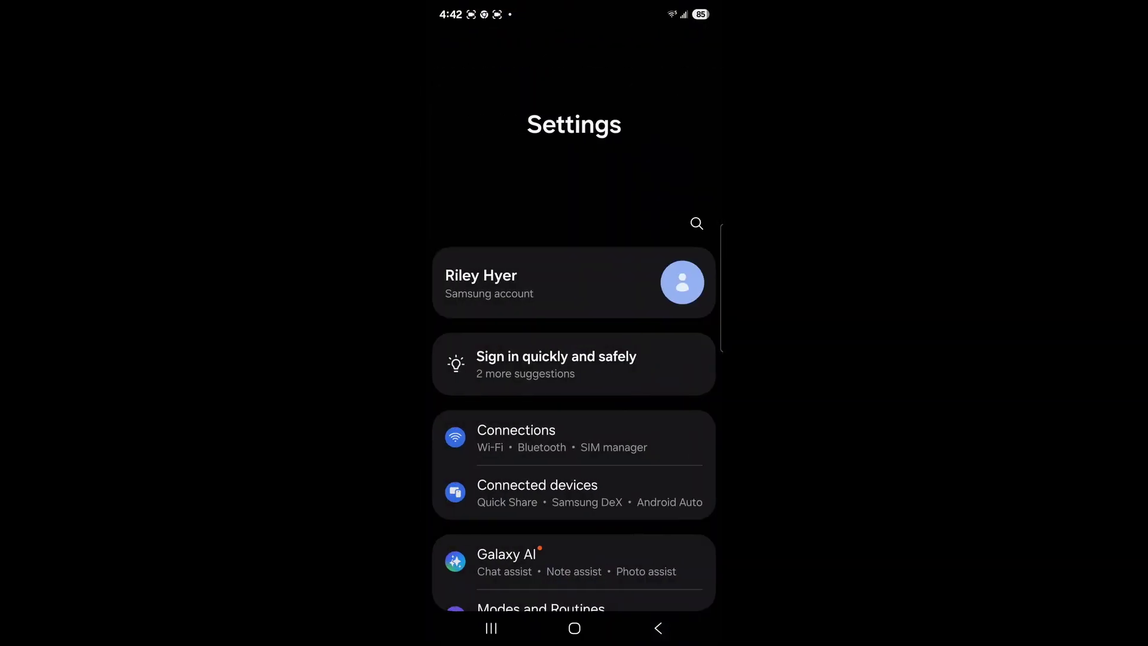
pyautogui.click(547, 438)
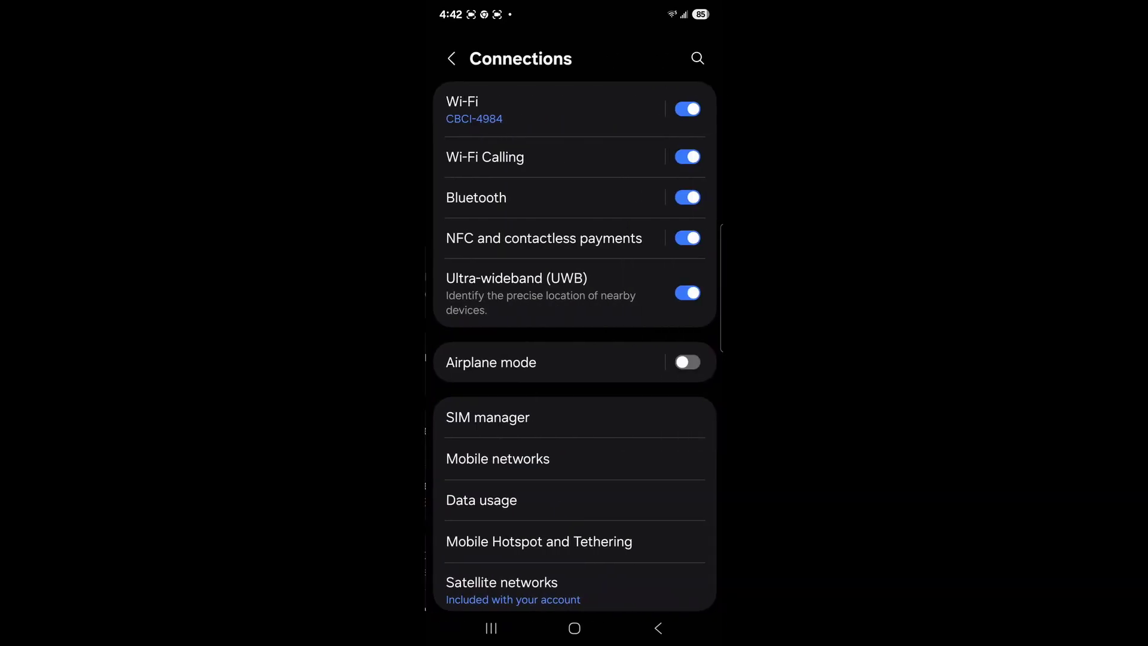
pyautogui.click(538, 110)
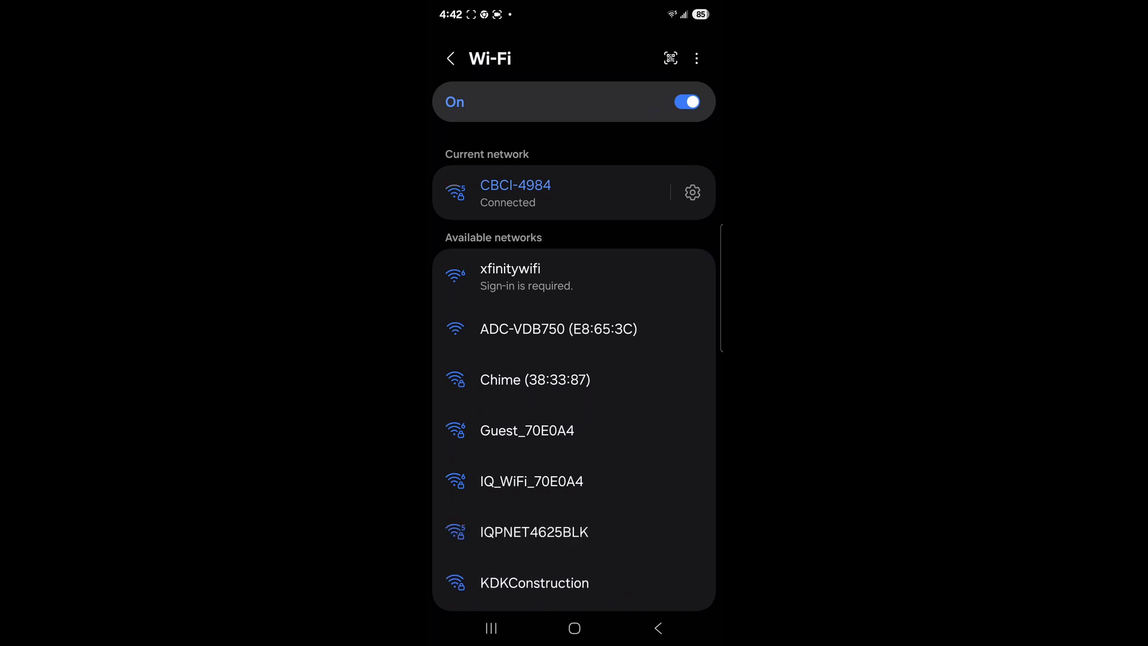
pyautogui.click(558, 328)
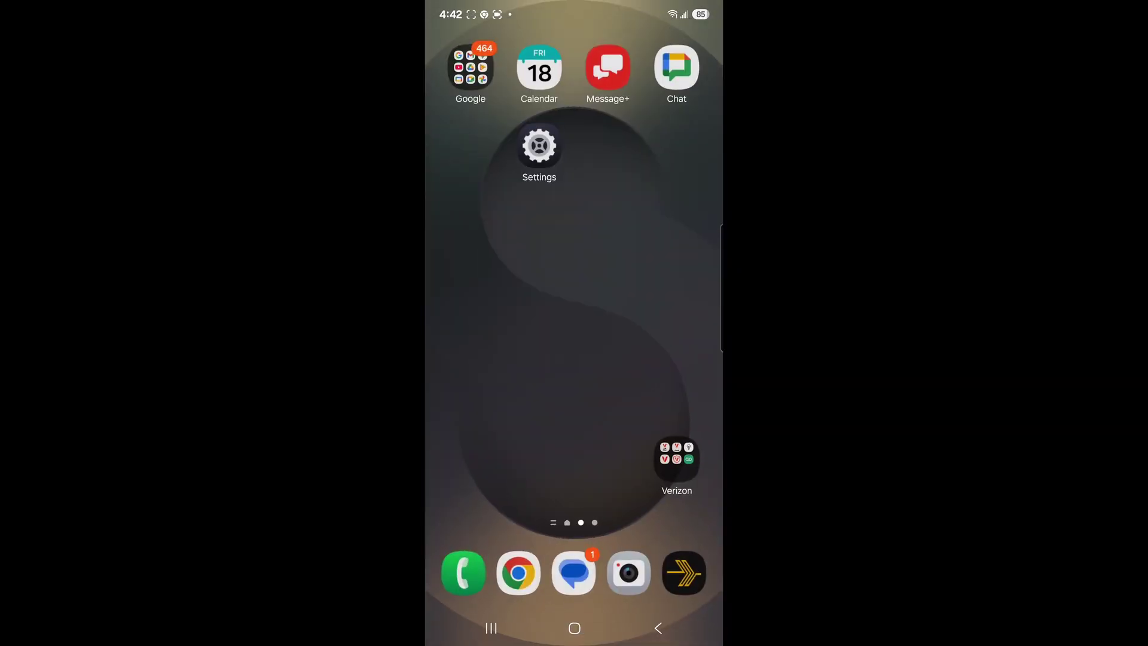
# In Chrome, enter 192.168.1.1 and load the Alarm.com Wi-Fi Setup page
pyautogui.click(517, 573)
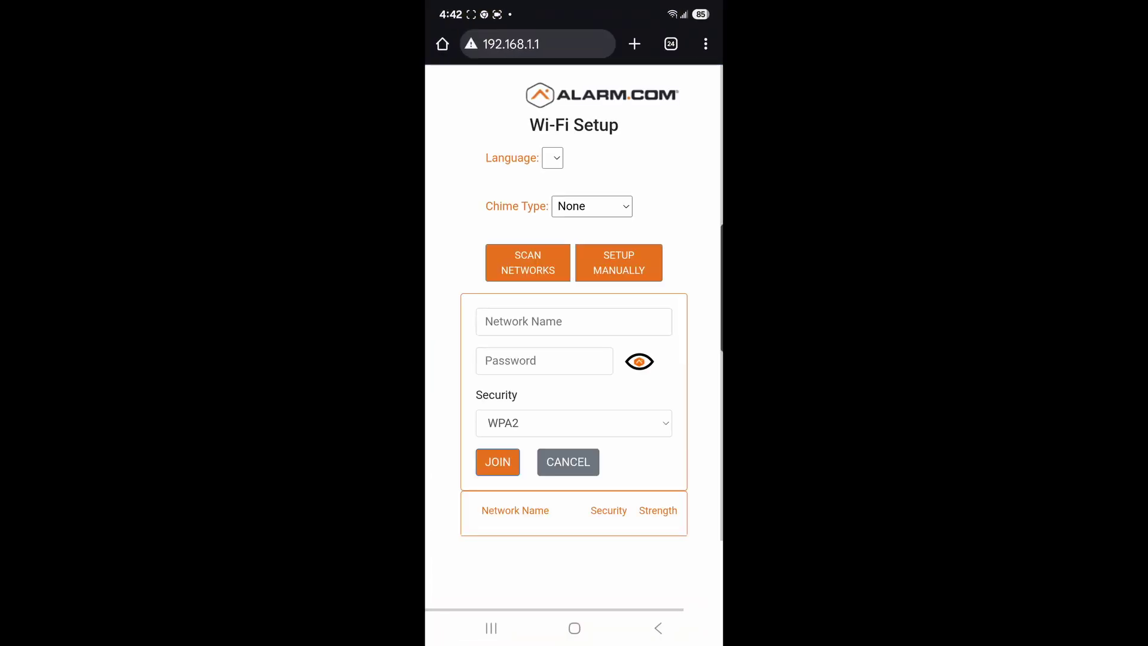
pyautogui.click(539, 43)
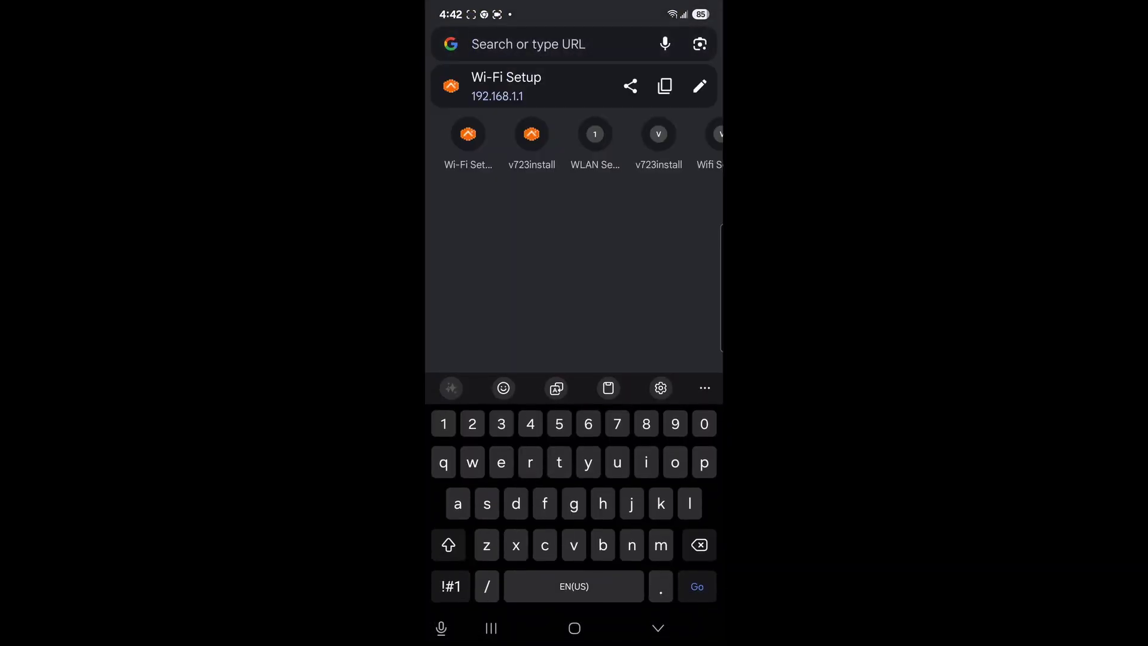
pyautogui.click(443, 423)
pyautogui.click(674, 424)
pyautogui.click(472, 423)
pyautogui.click(660, 585)
pyautogui.click(443, 423)
pyautogui.click(588, 424)
pyautogui.click(646, 423)
pyautogui.click(660, 585)
pyautogui.click(443, 423)
pyautogui.click(660, 586)
pyautogui.write('192.168.1.1')
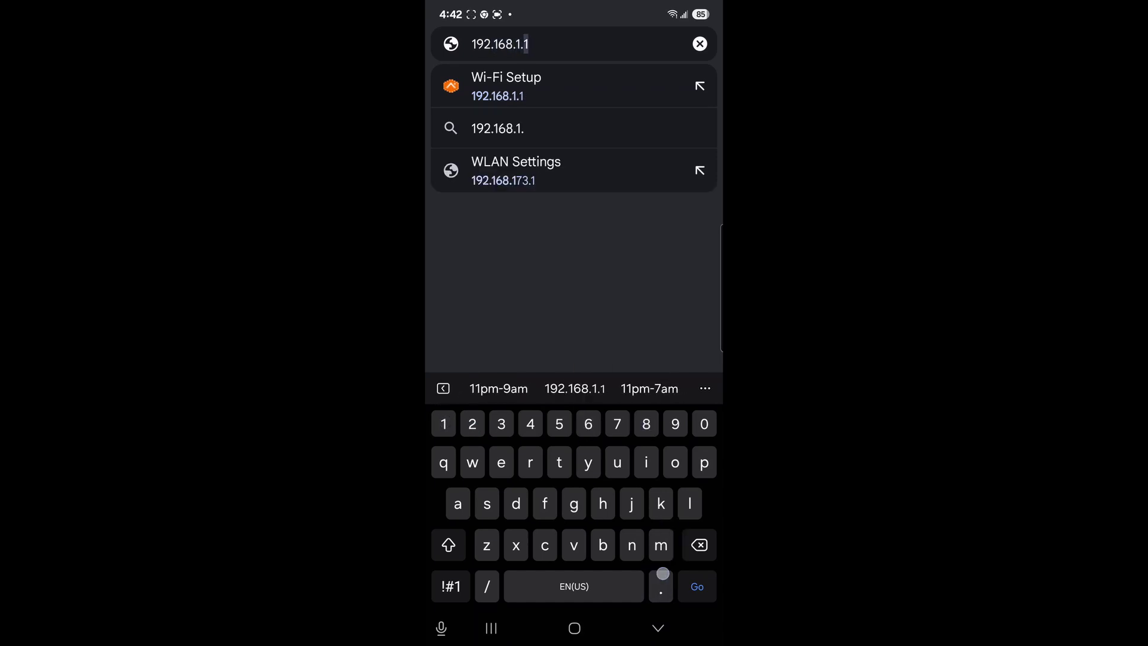
pyautogui.click(443, 424)
pyautogui.click(697, 585)
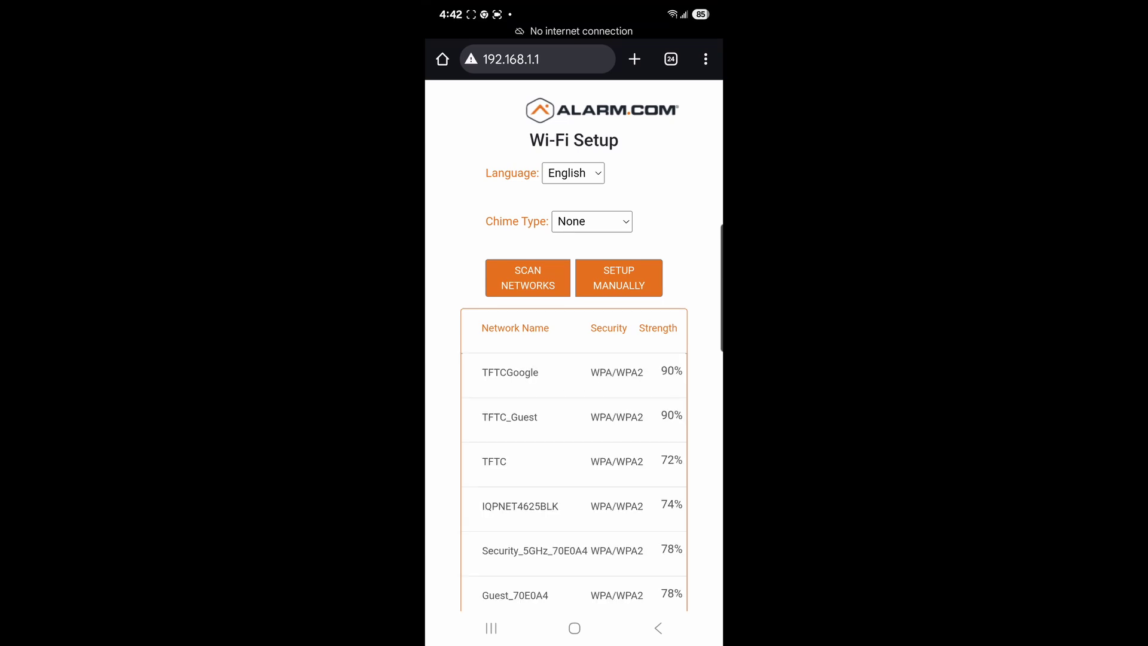
pyautogui.click(591, 221)
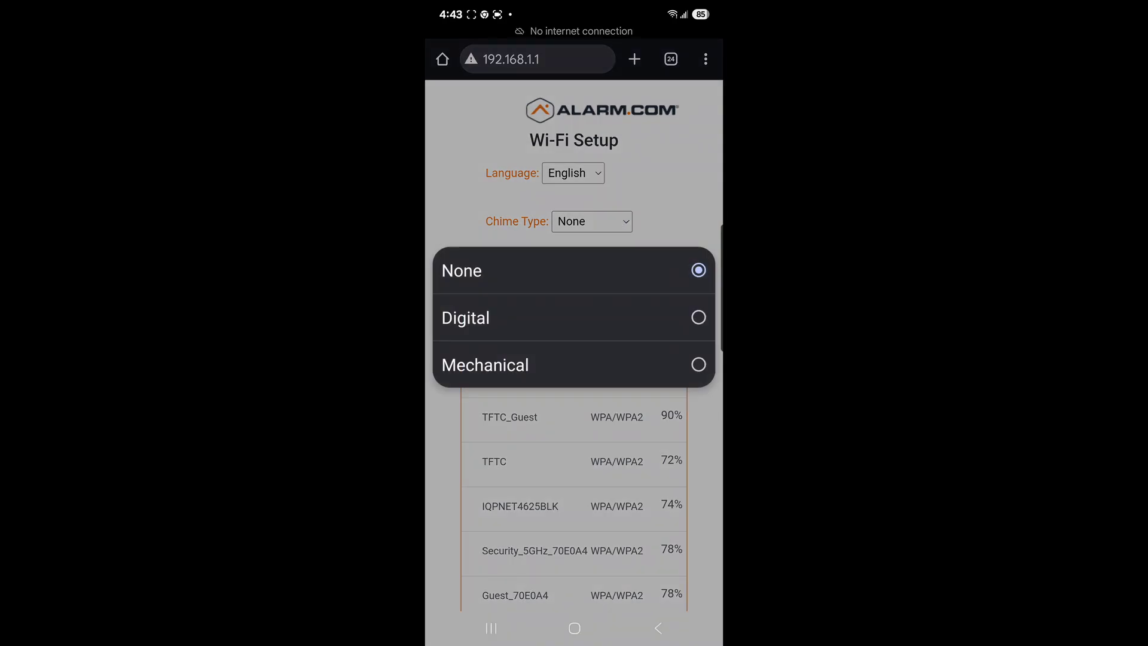
pyautogui.click(574, 270)
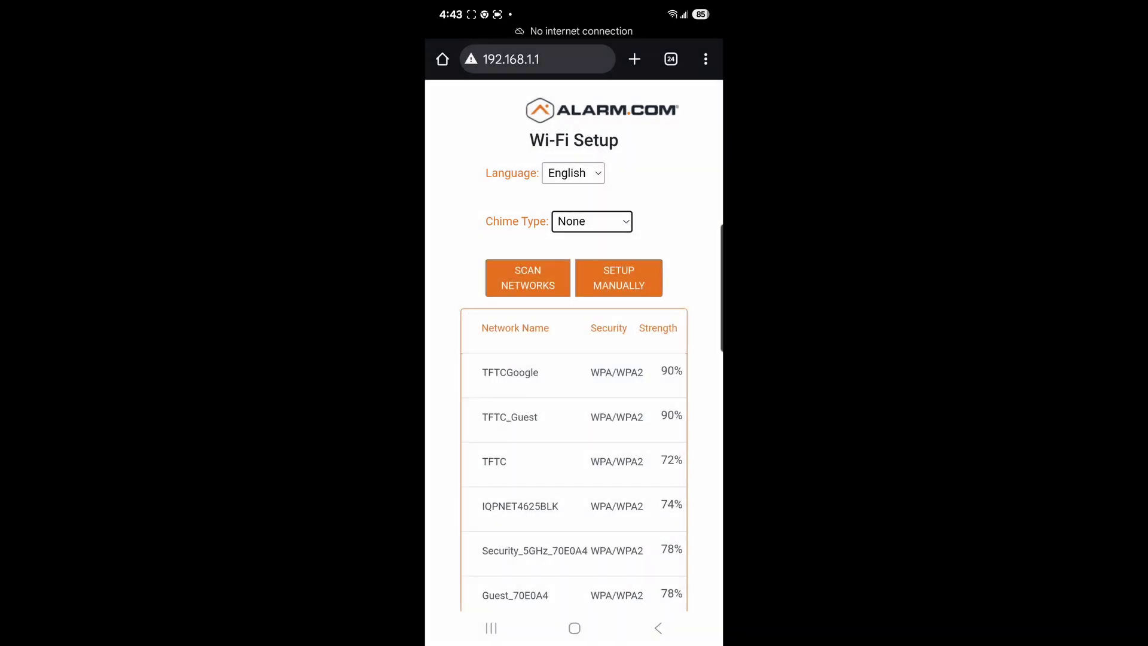
pyautogui.scroll(-5, 574, 404)
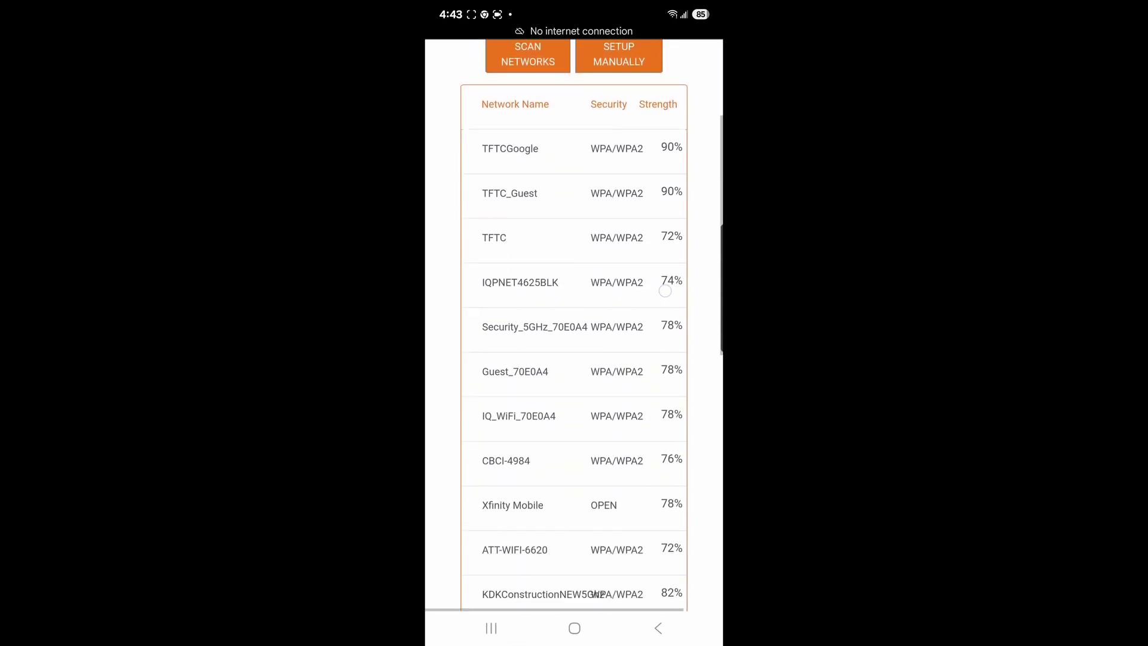
# Select the CBCI-4984 network and start entering its Wi-Fi password
pyautogui.click(574, 437)
pyautogui.click(574, 295)
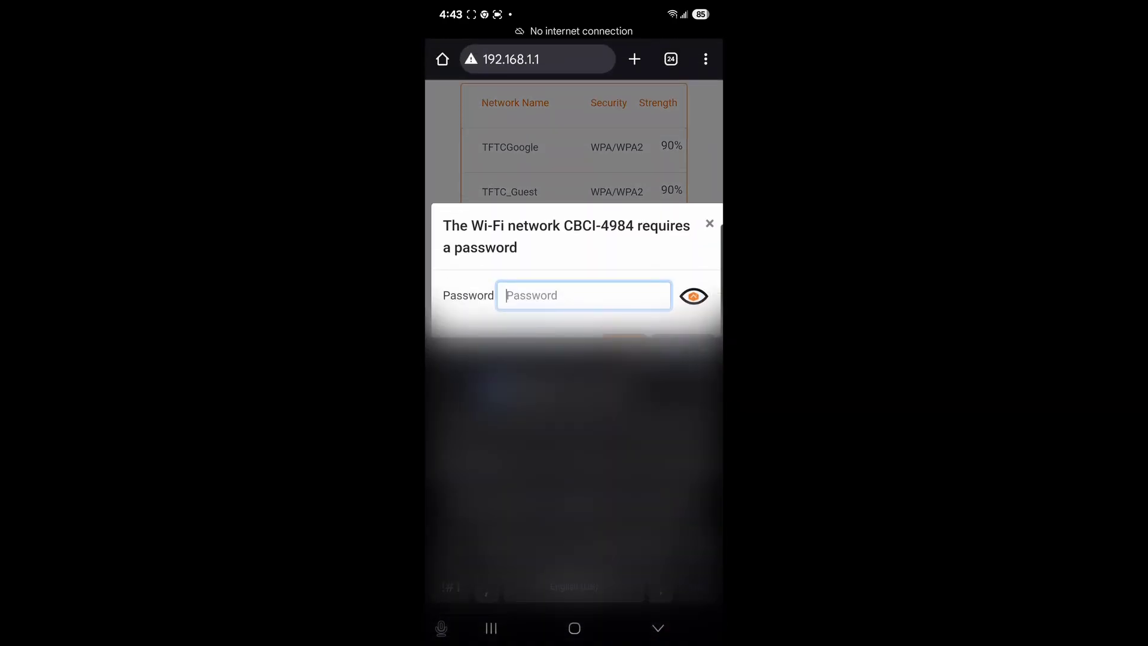
pyautogui.write('••••')
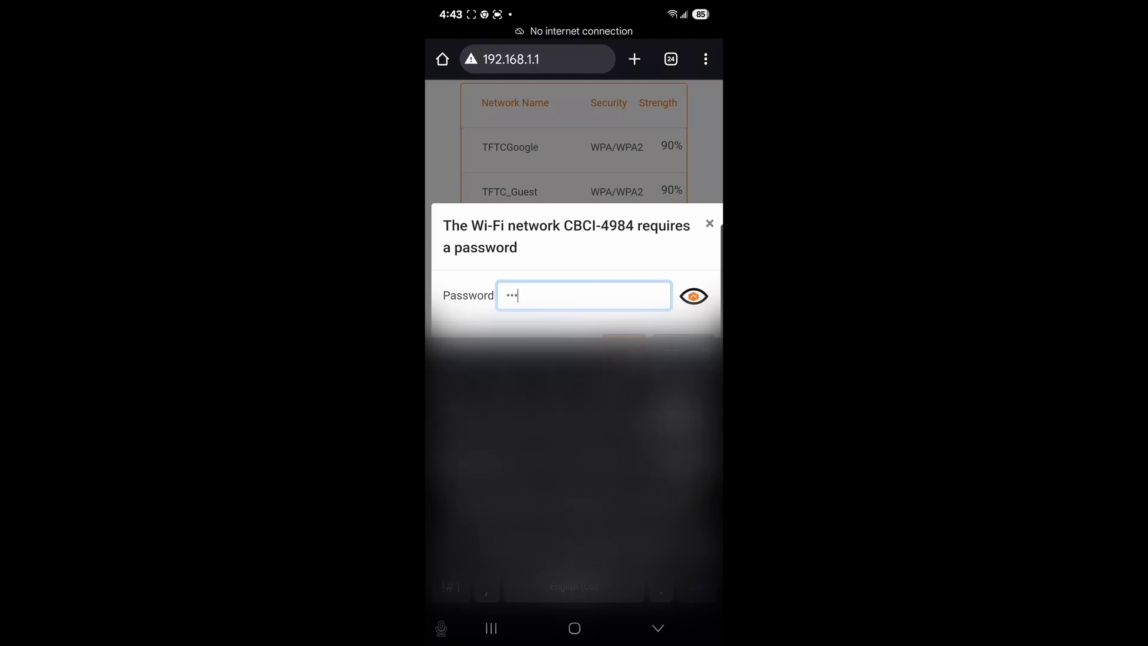
pyautogui.write('•••••')
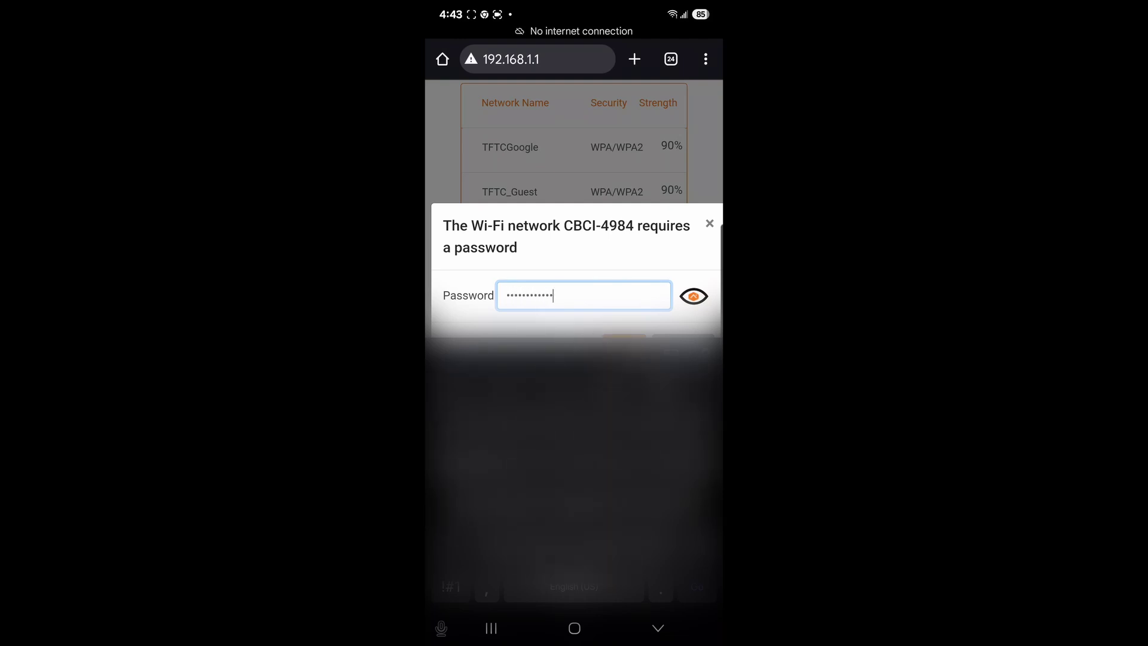
pyautogui.write('•••••')
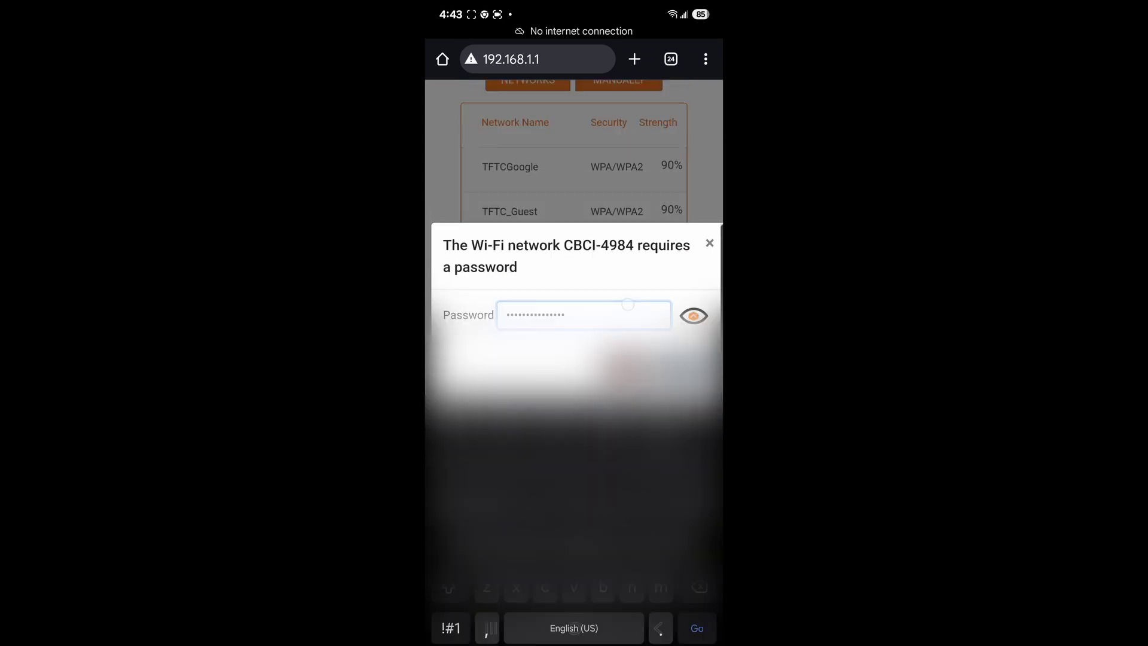
pyautogui.click(623, 305)
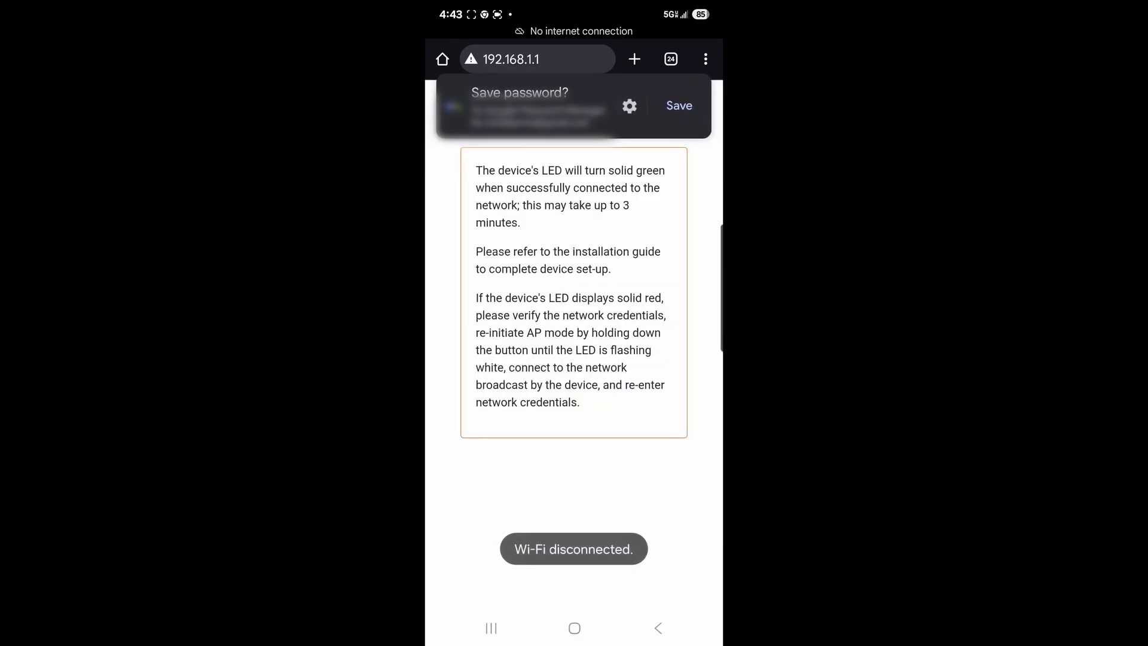